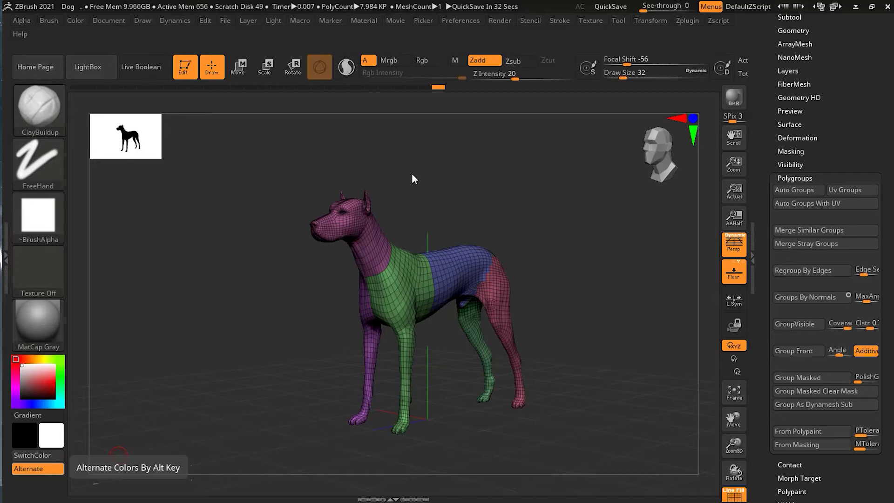
Lasso-isolate the dog's head so only it shows, then bring the whole dog back.
{"action": "left_click_drag", "start_coordinate": [551, 259], "coordinate": [601, 257]}
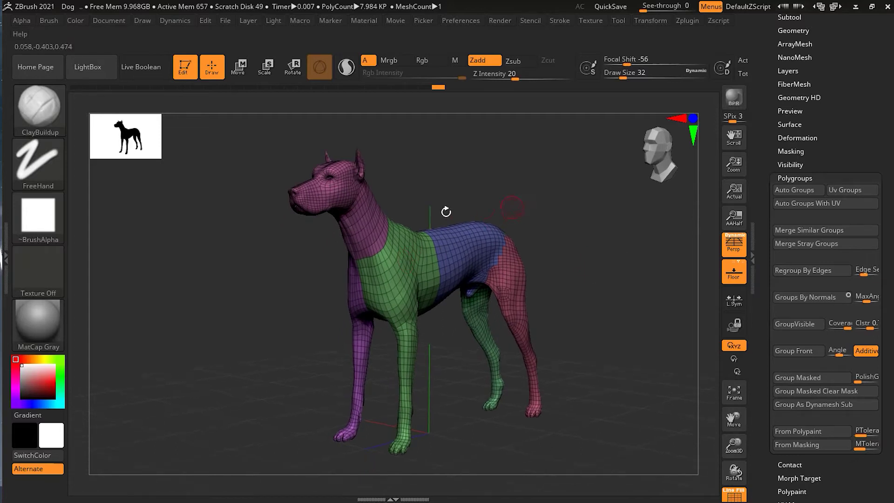
{"action": "key", "text": "ctrl+shift"}
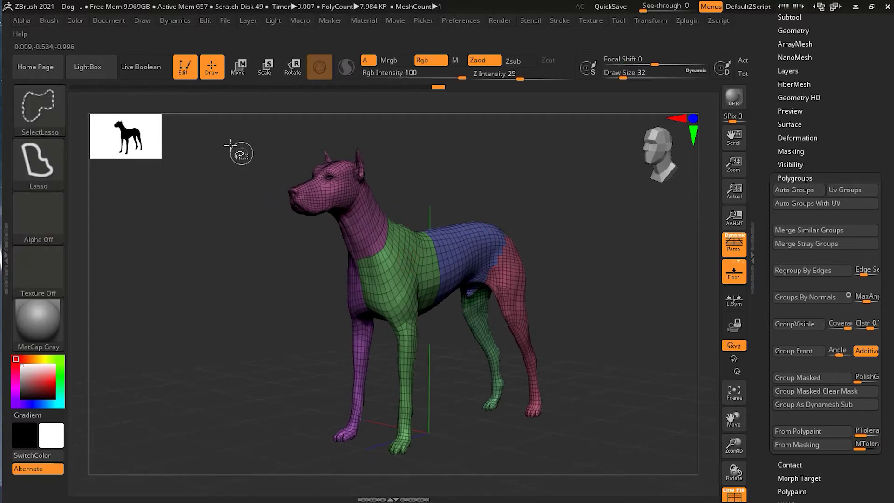
{"action": "mouse_move", "coordinate": [225, 146]}
{"action": "left_mouse_down"}
{"action": "mouse_move", "coordinate": [275, 272]}
{"action": "mouse_move", "coordinate": [294, 274]}
{"action": "mouse_move", "coordinate": [353, 229]}
{"action": "mouse_move", "coordinate": [402, 143]}
{"action": "mouse_move", "coordinate": [397, 124]}
{"action": "mouse_move", "coordinate": [400, 132]}
{"action": "left_mouse_up"}
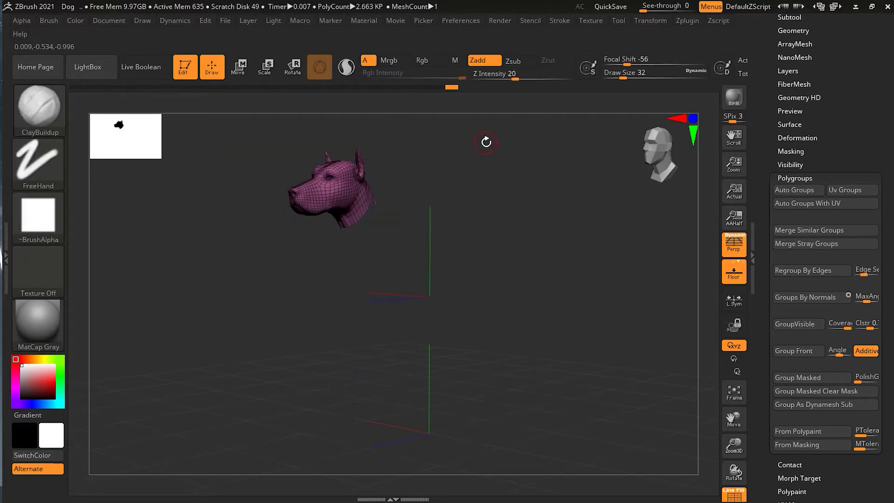
{"action": "left_click", "coordinate": [485, 139], "text": "ctrl+shift"}
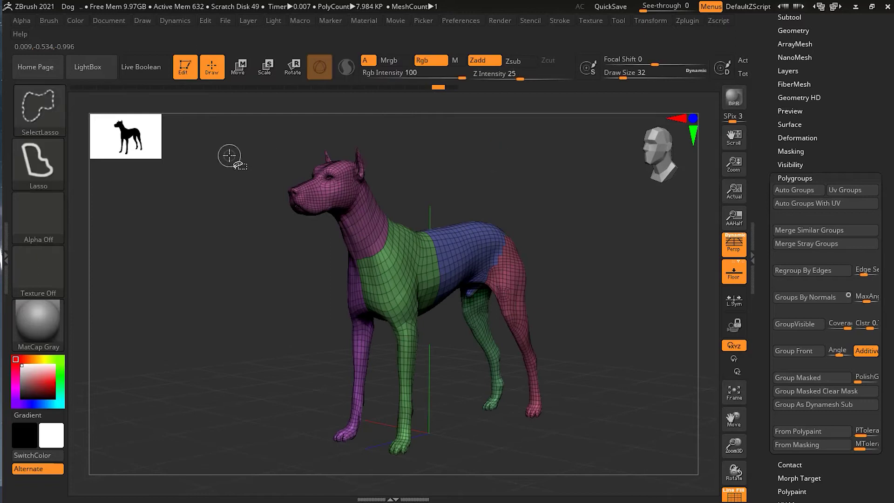
Lasso-hide the head, restore the full dog, and inspect the head and neck up close.
{"action": "mouse_move", "coordinate": [233, 173]}
{"action": "left_mouse_down", "text": "ctrl+alt+shift"}
{"action": "mouse_move", "coordinate": [273, 267]}
{"action": "mouse_move", "coordinate": [384, 214]}
{"action": "mouse_move", "coordinate": [391, 107]}
{"action": "left_mouse_up", "text": "ctrl+alt+shift"}
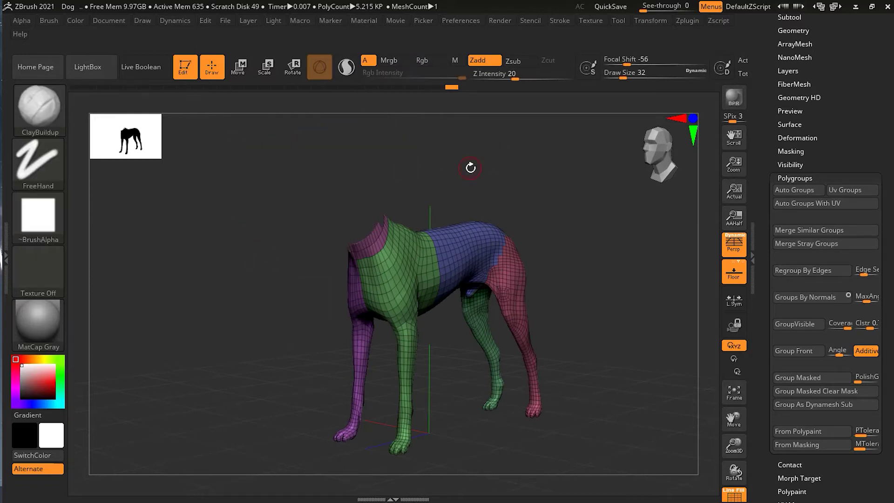
{"action": "left_click", "coordinate": [617, 240], "text": "ctrl+shift"}
{"action": "left_click_drag", "start_coordinate": [617, 240], "coordinate": [620, 266]}
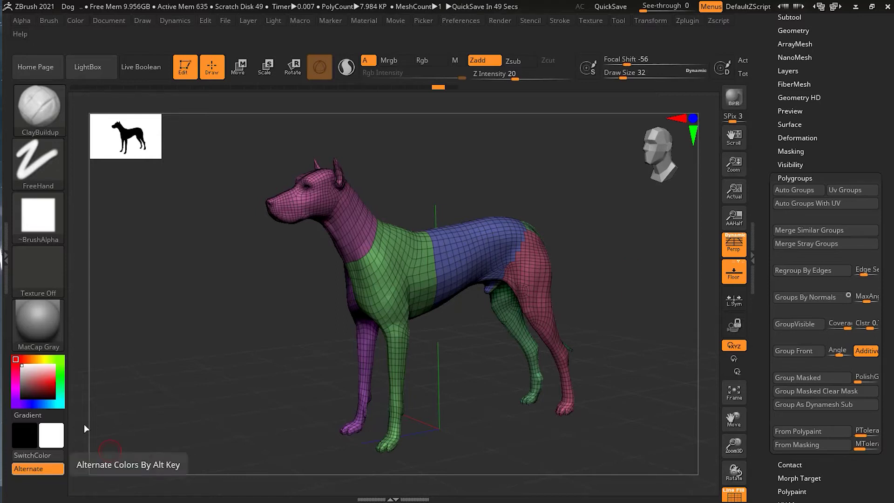
{"action": "left_click_drag", "start_coordinate": [443, 193], "coordinate": [397, 336]}
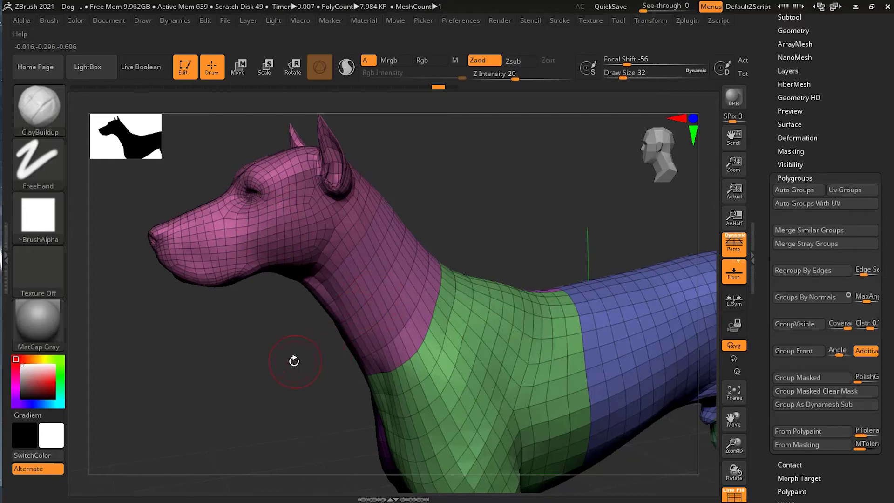
{"action": "left_click_drag", "start_coordinate": [293, 362], "coordinate": [297, 362]}
{"action": "mouse_move", "coordinate": [527, 194]}
{"action": "left_mouse_down"}
{"action": "mouse_move", "coordinate": [557, 201]}
{"action": "mouse_move", "coordinate": [504, 203]}
{"action": "left_mouse_up"}
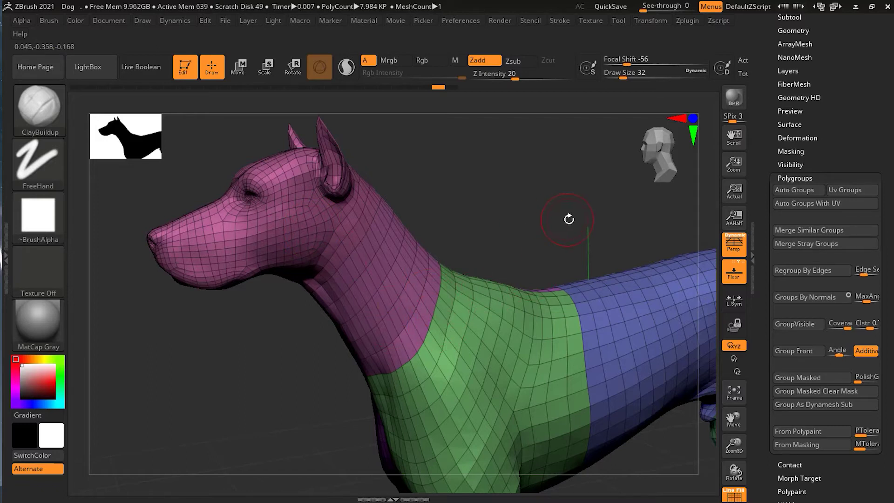
{"action": "left_click_drag", "start_coordinate": [569, 216], "coordinate": [543, 385]}
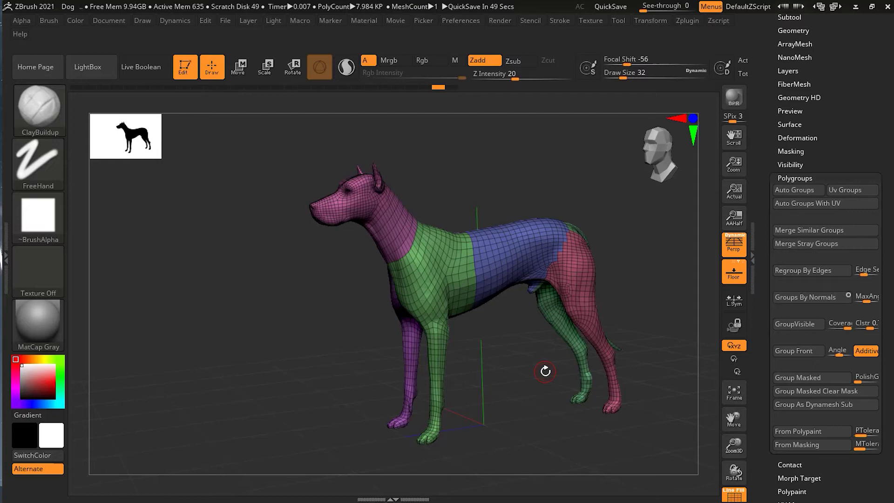
Swap the lasso for the SelectRect rectangle selection brush from the Quick Pick popup.
{"action": "key", "text": "ctrl+shift"}
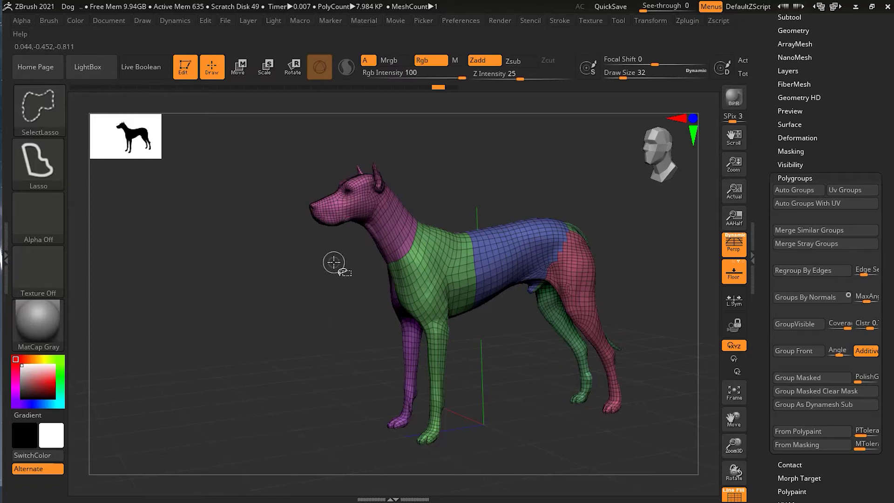
{"action": "left_click", "coordinate": [47, 107]}
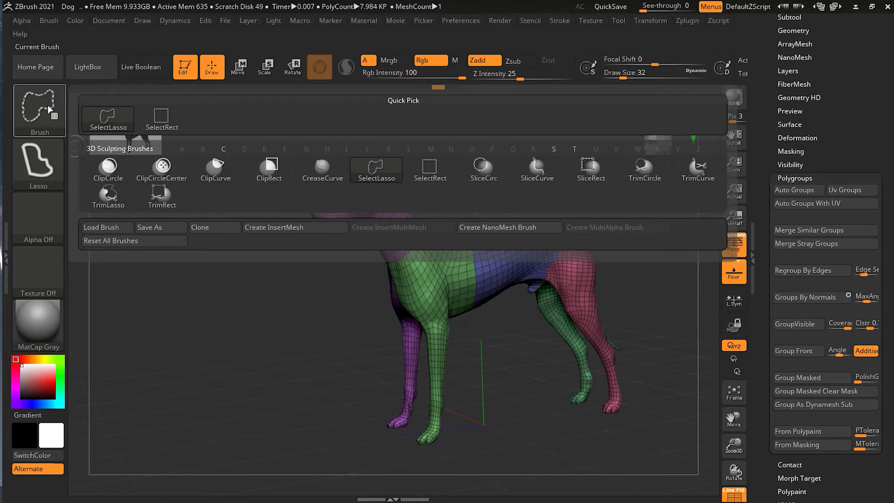
{"action": "mouse_move", "coordinate": [164, 119]}
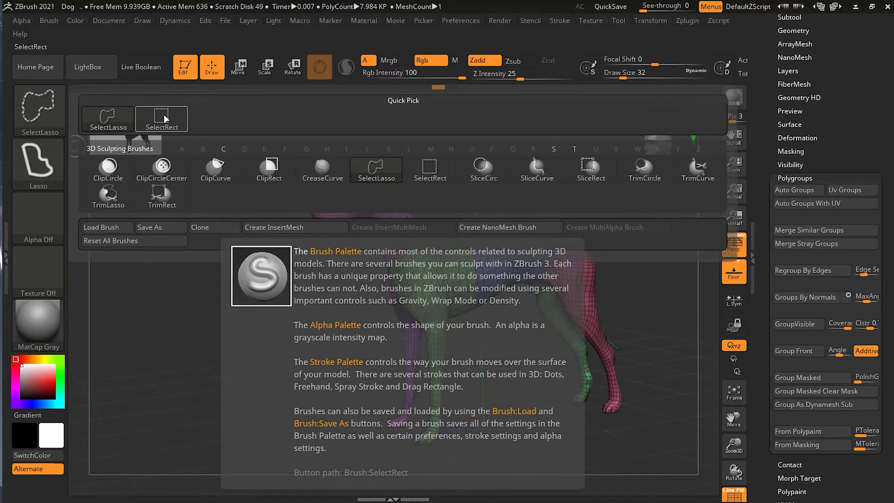
{"action": "left_click", "coordinate": [164, 119]}
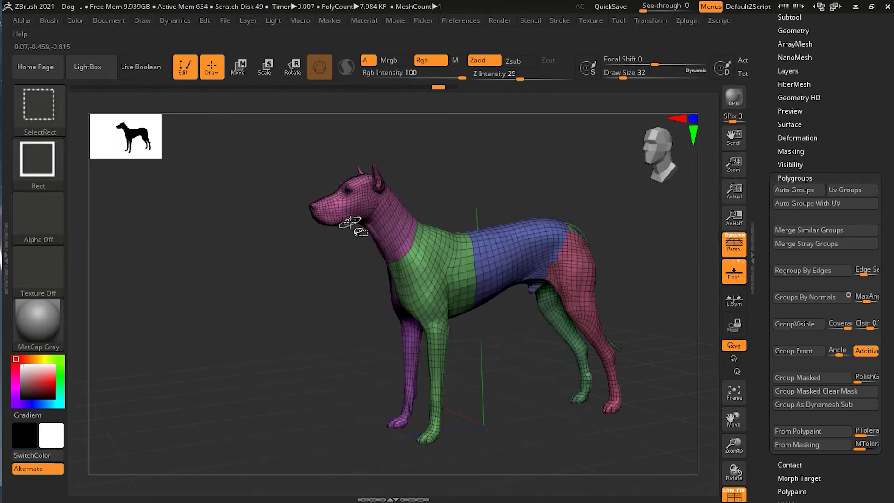
{"action": "key", "text": "ctrl+shift"}
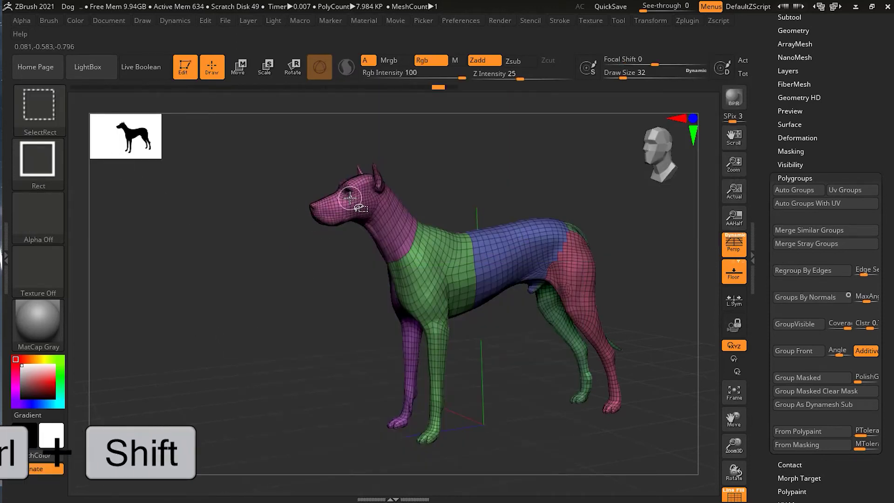
Isolate the head polygroup, orbit around it, then invert so the head hides and the body shows.
{"action": "left_click", "coordinate": [335, 204], "text": "ctrl+shift"}
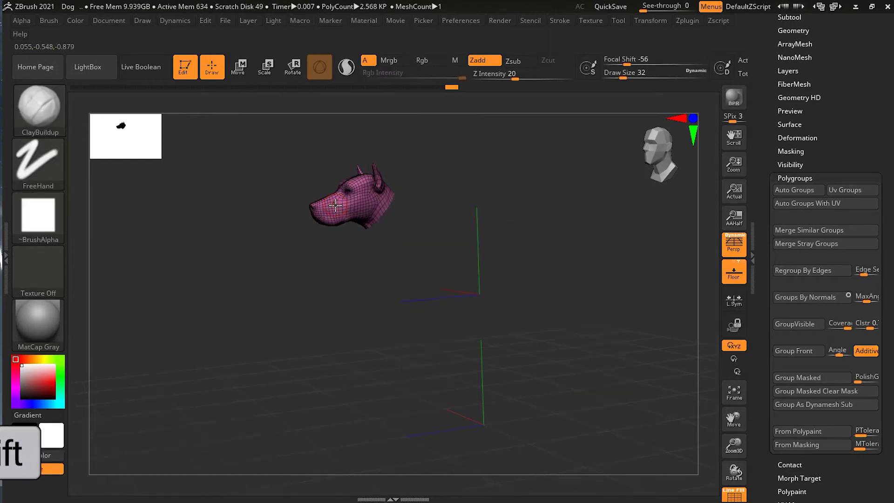
{"action": "left_click_drag", "start_coordinate": [430, 231], "coordinate": [456, 268]}
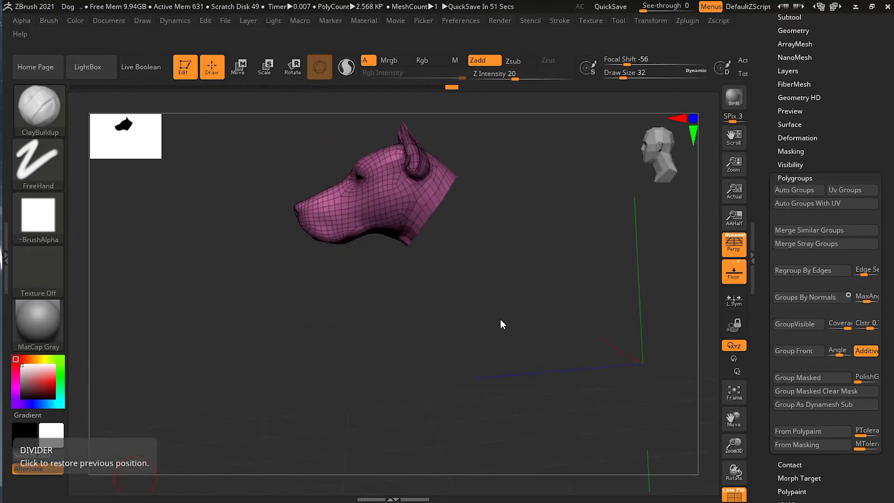
{"action": "left_click_drag", "start_coordinate": [384, 323], "coordinate": [405, 325]}
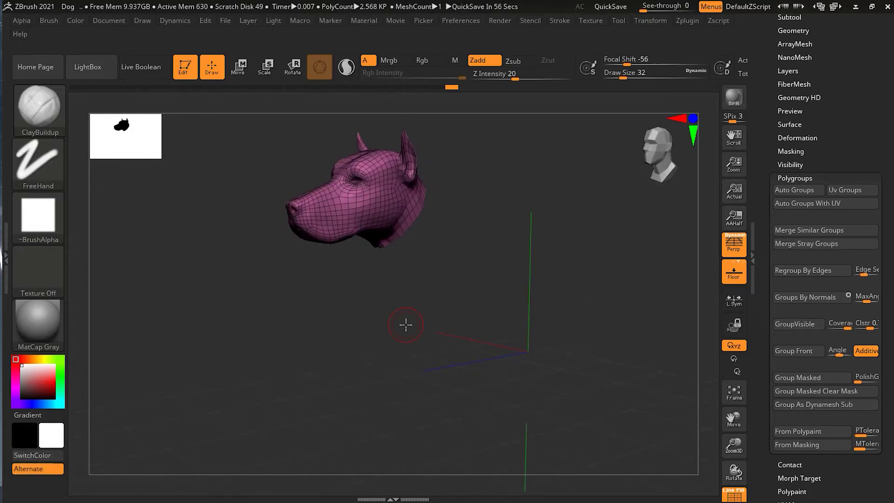
{"action": "key", "text": "ctrl+shift"}
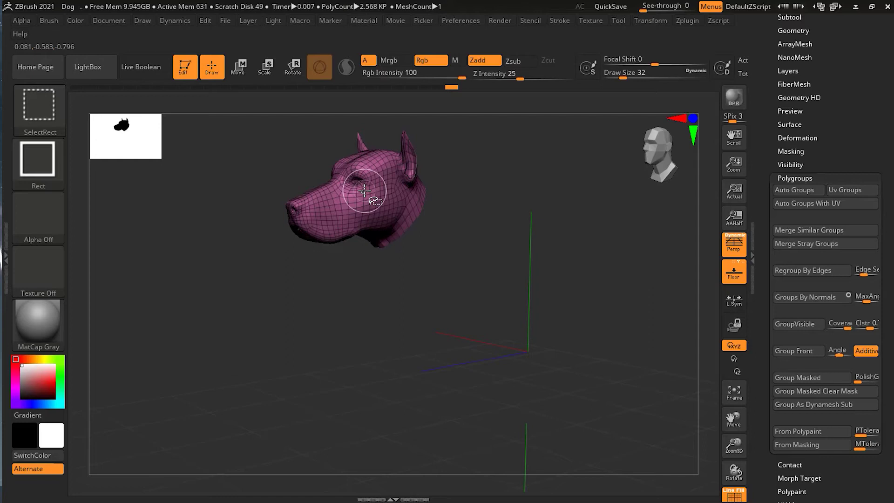
{"action": "left_click", "coordinate": [364, 190], "text": "ctrl+shift"}
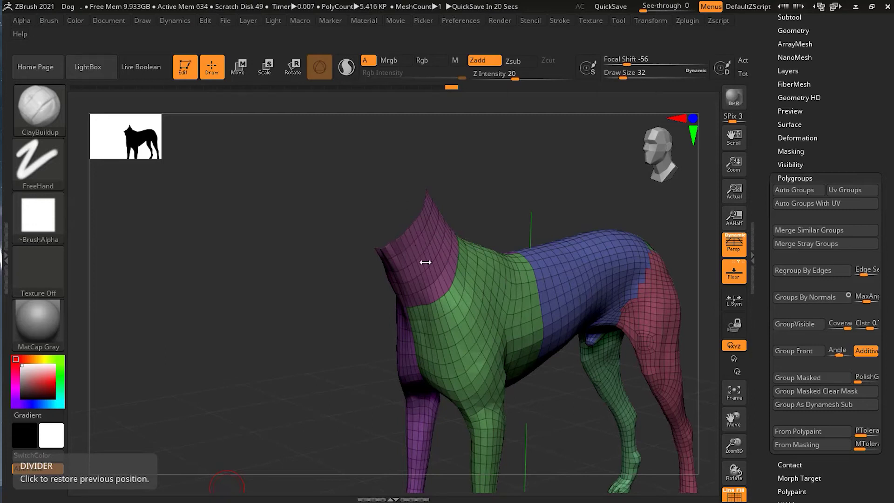
Hide the purple neck and green hind-leg polygroups.
{"action": "key", "text": "shift"}
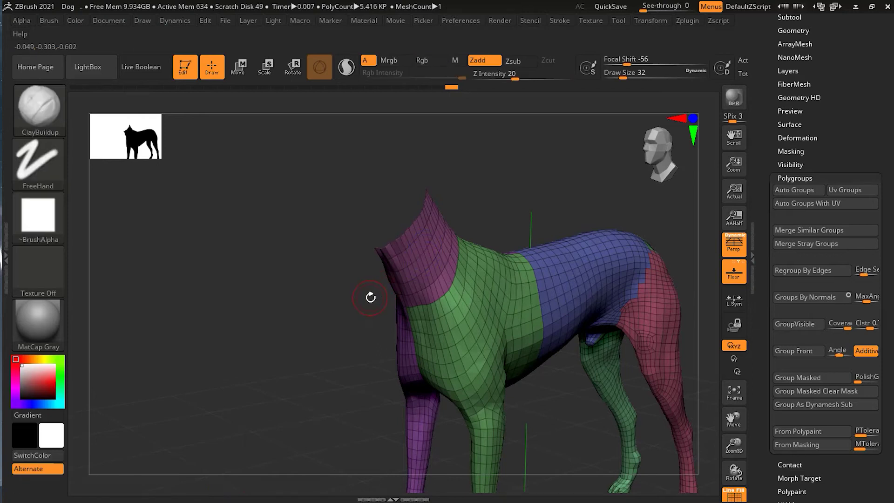
{"action": "mouse_move", "coordinate": [371, 297]}
{"action": "left_mouse_down"}
{"action": "mouse_move", "coordinate": [321, 309]}
{"action": "mouse_move", "coordinate": [337, 313]}
{"action": "mouse_move", "coordinate": [286, 313]}
{"action": "mouse_move", "coordinate": [330, 305]}
{"action": "left_mouse_up"}
{"action": "key", "text": "ctrl+shift"}
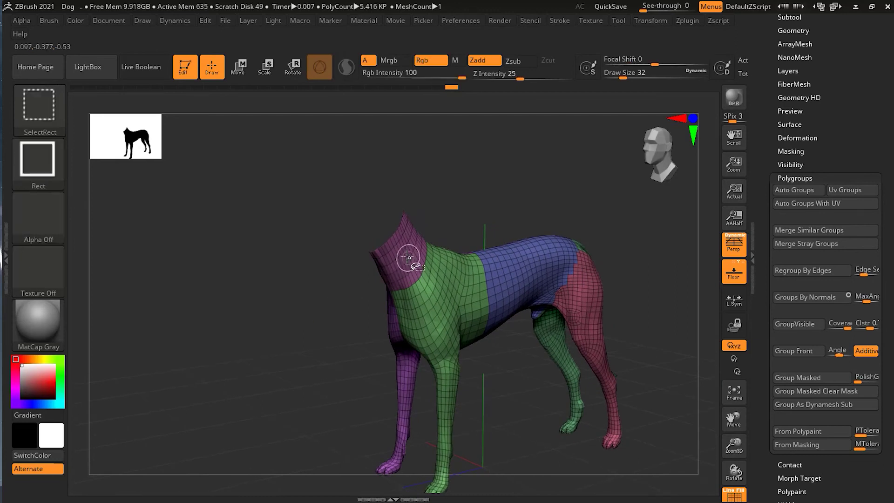
{"action": "left_click", "coordinate": [409, 255], "text": "ctrl+alt+shift"}
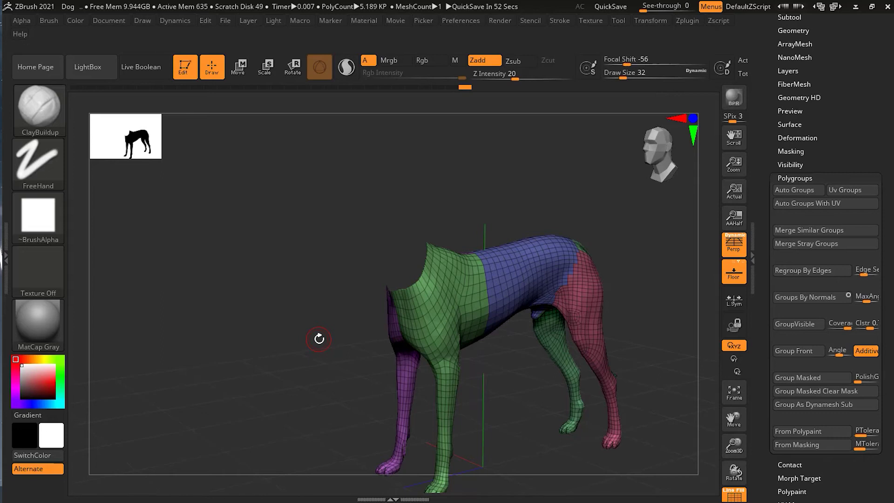
{"action": "key", "text": "ctrl+shift"}
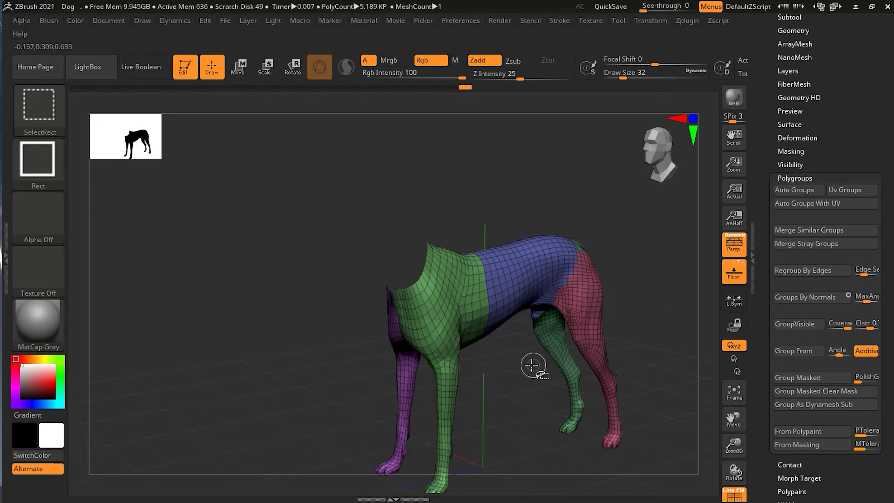
{"action": "left_click", "coordinate": [557, 349], "text": "ctrl+alt+shift"}
{"action": "mouse_move", "coordinate": [541, 410]}
{"action": "left_mouse_down"}
{"action": "mouse_move", "coordinate": [481, 418]}
{"action": "mouse_move", "coordinate": [547, 412]}
{"action": "mouse_move", "coordinate": [532, 393]}
{"action": "left_mouse_up"}
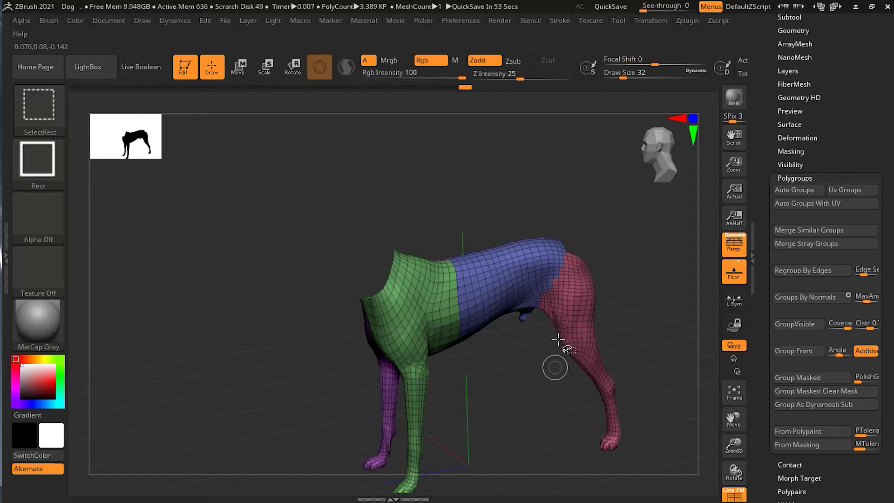
Hide the blue body, red hindquarter and green polygroups, leaving the purple leg, then invert visibility.
{"action": "left_click", "coordinate": [512, 289], "text": "ctrl+alt+shift"}
{"action": "left_click", "coordinate": [573, 304], "text": "ctrl+alt+shift"}
{"action": "left_click", "coordinate": [415, 321], "text": "ctrl+alt+shift"}
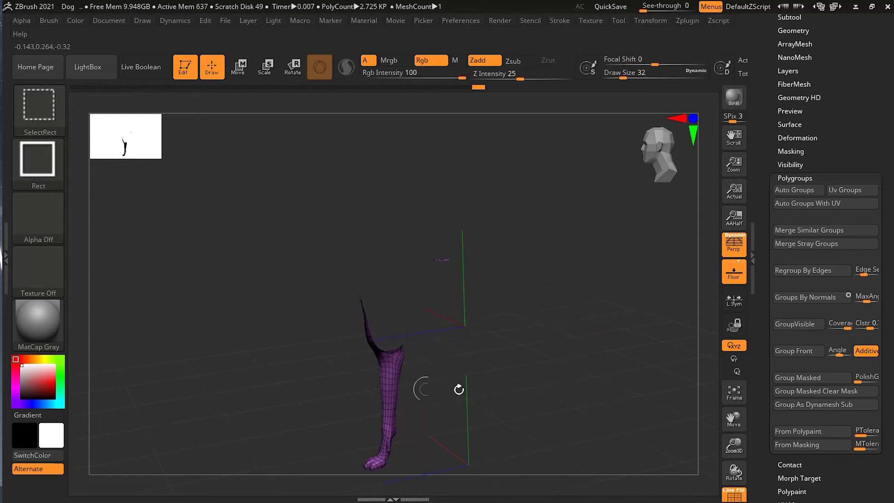
{"action": "mouse_move", "coordinate": [459, 389]}
{"action": "left_mouse_down"}
{"action": "mouse_move", "coordinate": [558, 388]}
{"action": "mouse_move", "coordinate": [577, 348]}
{"action": "mouse_move", "coordinate": [588, 351]}
{"action": "mouse_move", "coordinate": [541, 362]}
{"action": "left_mouse_up"}
{"action": "key", "text": "ctrl+shift"}
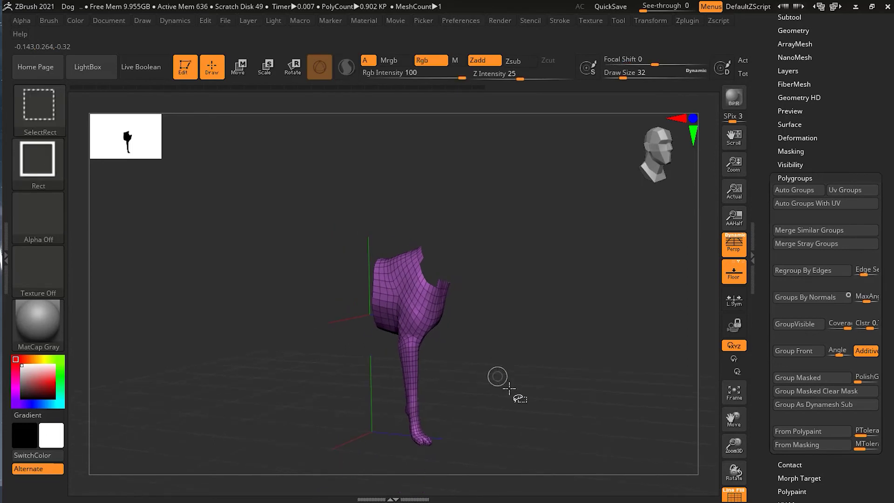
{"action": "left_click", "coordinate": [415, 312], "text": "ctrl+shift"}
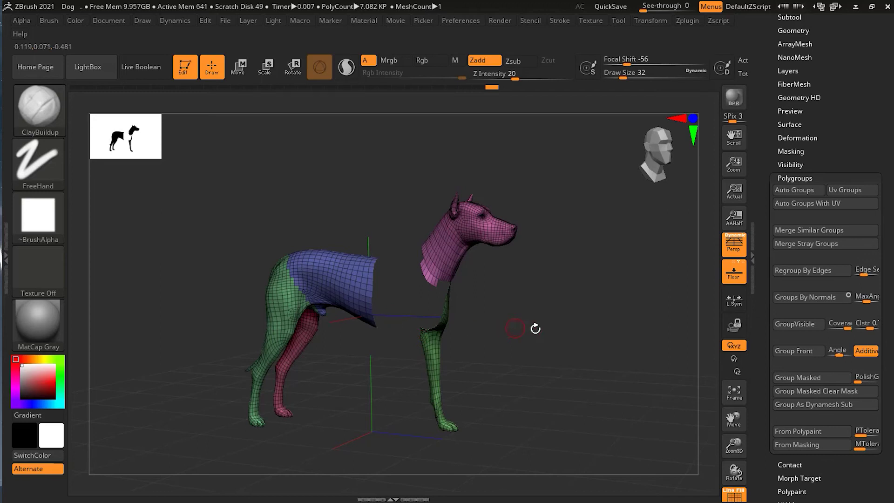
Rotate the dog to face left and snap it to a straight side view.
{"action": "left_click_drag", "start_coordinate": [536, 325], "coordinate": [464, 345]}
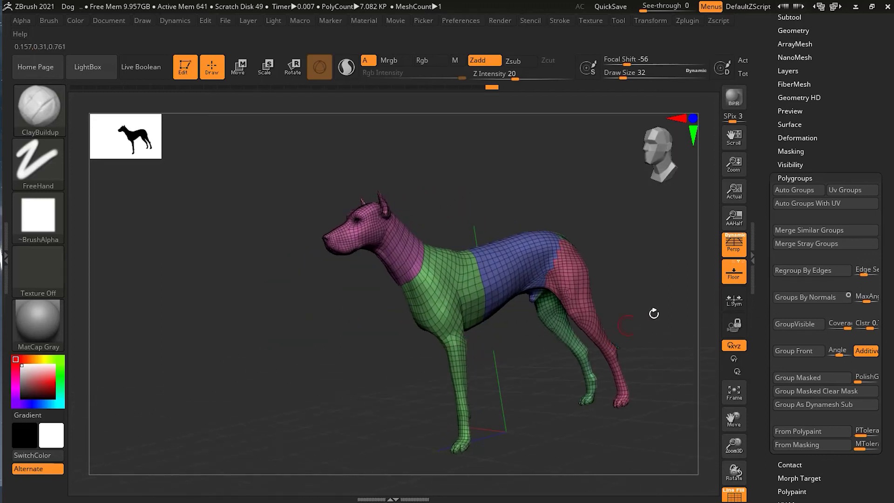
{"action": "left_click_drag", "start_coordinate": [653, 313], "coordinate": [651, 333]}
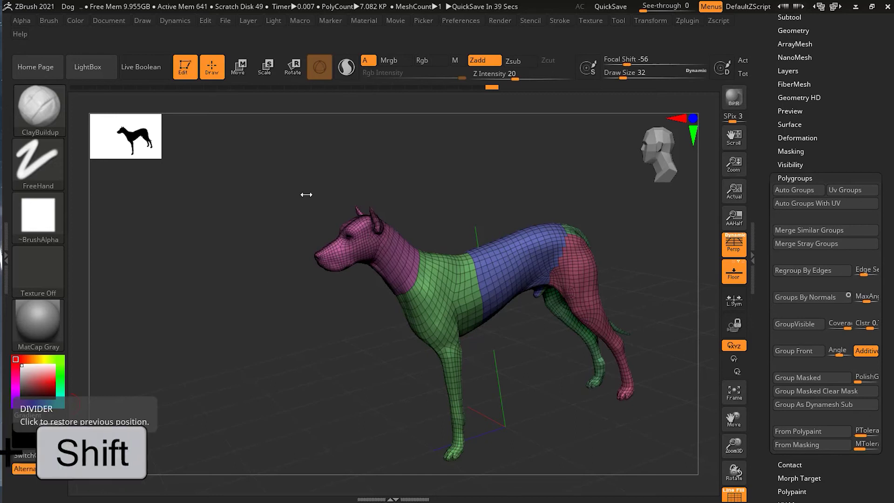
{"action": "mouse_move", "coordinate": [215, 195]}
{"action": "left_mouse_down", "text": "shift"}
{"action": "mouse_move", "coordinate": [184, 173]}
{"action": "mouse_move", "coordinate": [241, 242]}
{"action": "left_mouse_up", "text": "shift"}
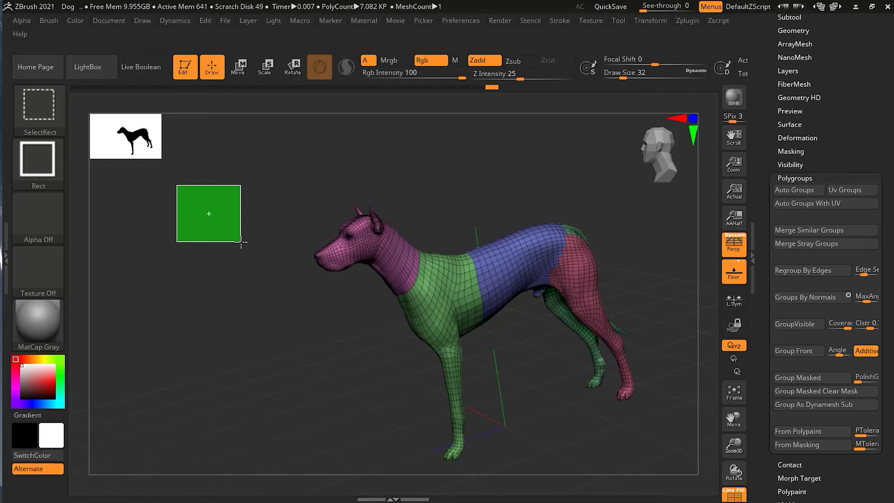
Reveal the whole dog, turn to a front three-quarter view, and isolate then invert the purple front leg.
{"action": "left_click_drag", "start_coordinate": [241, 242], "coordinate": [240, 242], "text": "ctrl+shift"}
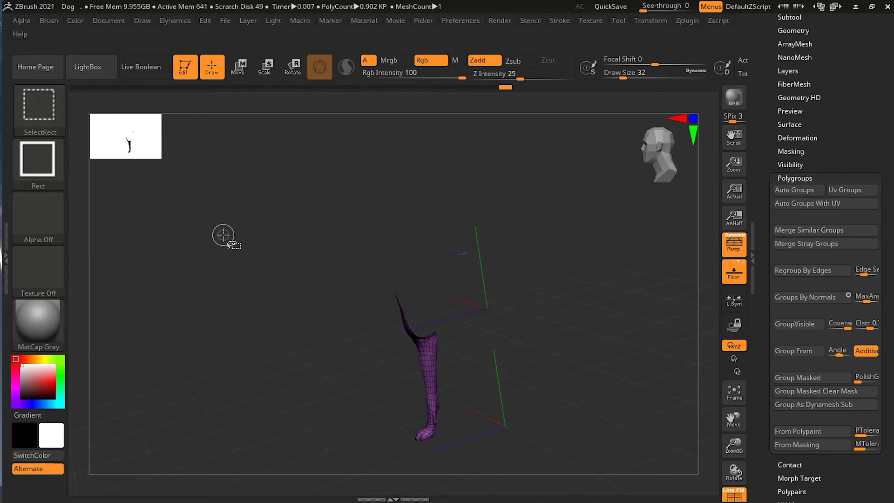
{"action": "left_click", "coordinate": [223, 235], "text": "ctrl+shift"}
{"action": "mouse_move", "coordinate": [220, 244]}
{"action": "left_mouse_down"}
{"action": "mouse_move", "coordinate": [246, 252]}
{"action": "mouse_move", "coordinate": [233, 250]}
{"action": "mouse_move", "coordinate": [243, 268]}
{"action": "left_mouse_up"}
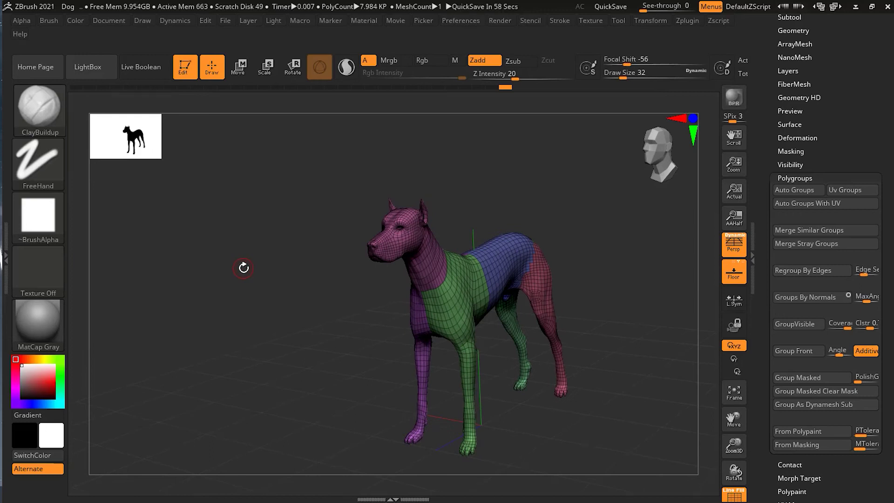
{"action": "left_click_drag", "start_coordinate": [244, 268], "coordinate": [293, 317]}
{"action": "left_click", "coordinate": [294, 317], "text": "ctrl+shift"}
{"action": "left_click", "coordinate": [293, 317], "text": "ctrl+shift"}
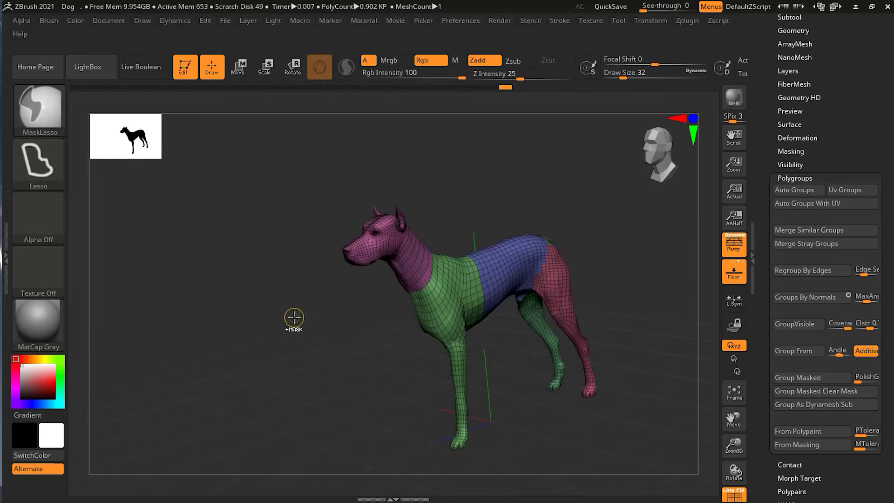
Show all polygroups, then hide everything except the purple front leg and view it side-on.
{"action": "mouse_move", "coordinate": [200, 197]}
{"action": "left_mouse_down", "text": "ctrl+shift"}
{"action": "mouse_move", "coordinate": [271, 259]}
{"action": "mouse_move", "coordinate": [247, 301]}
{"action": "mouse_move", "coordinate": [279, 295]}
{"action": "mouse_move", "coordinate": [260, 295]}
{"action": "mouse_move", "coordinate": [233, 319]}
{"action": "mouse_move", "coordinate": [194, 317]}
{"action": "mouse_move", "coordinate": [266, 316]}
{"action": "left_mouse_up", "text": "ctrl+shift"}
{"action": "left_click", "coordinate": [259, 296], "text": "ctrl+shift"}
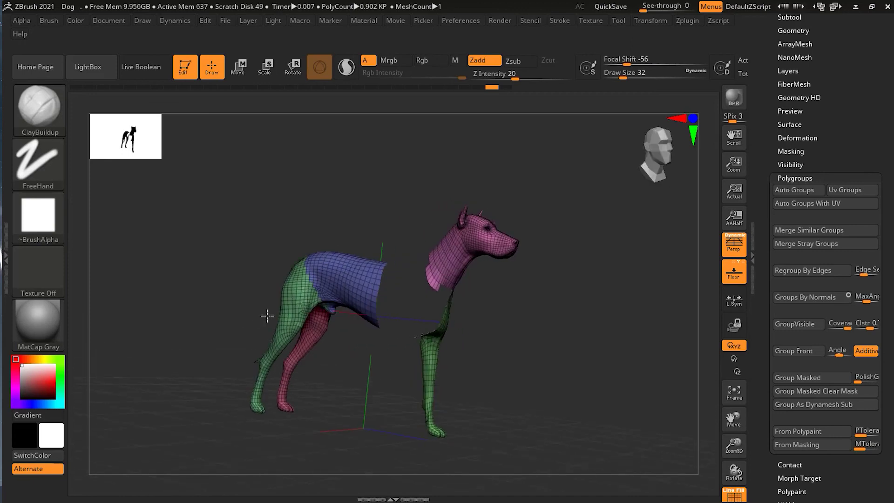
{"action": "left_click_drag", "start_coordinate": [146, 220], "coordinate": [195, 273], "text": "ctrl+shift"}
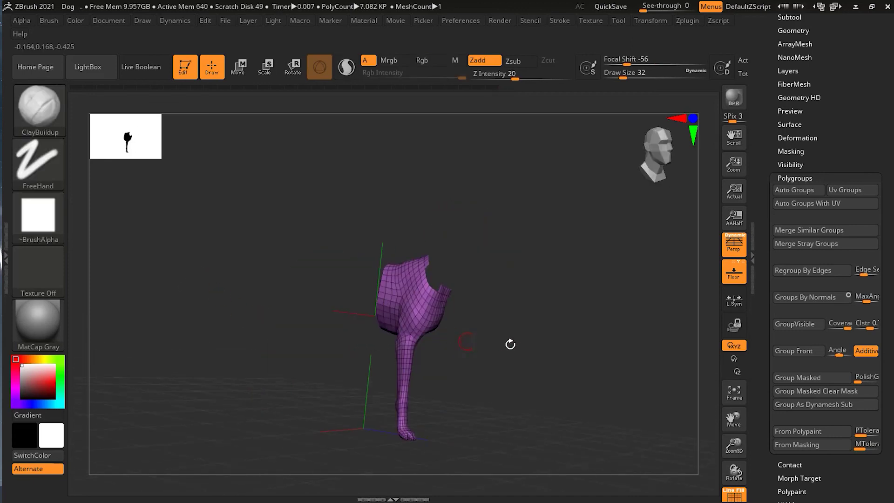
{"action": "left_click", "coordinate": [408, 354], "text": "ctrl+shift"}
{"action": "left_click_drag", "start_coordinate": [466, 347], "coordinate": [269, 347]}
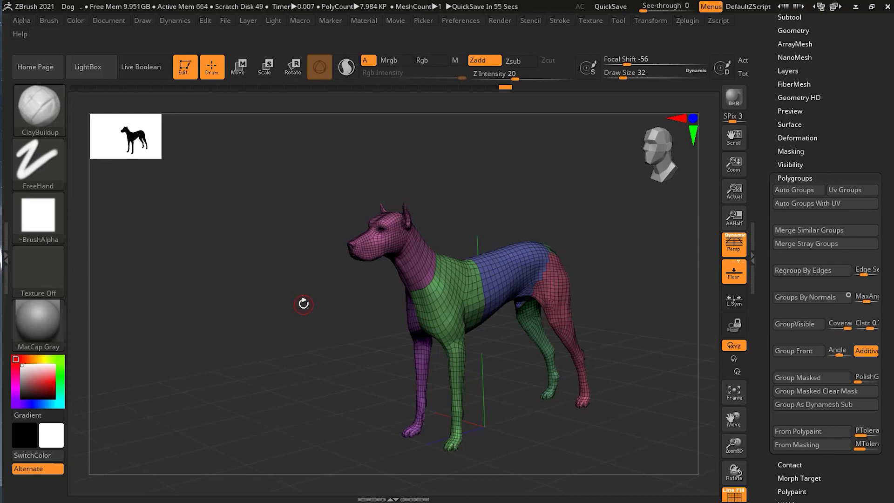
Pause the video playback with the full dog shown.
{"action": "key", "text": "space"}
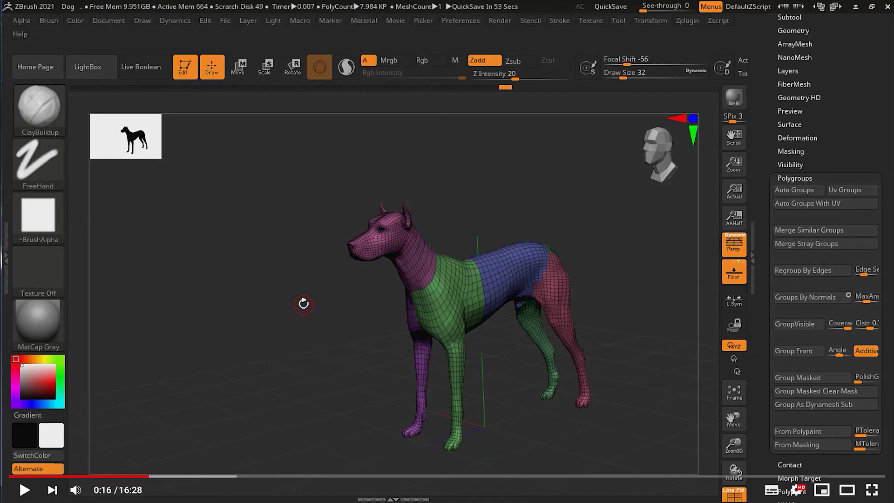